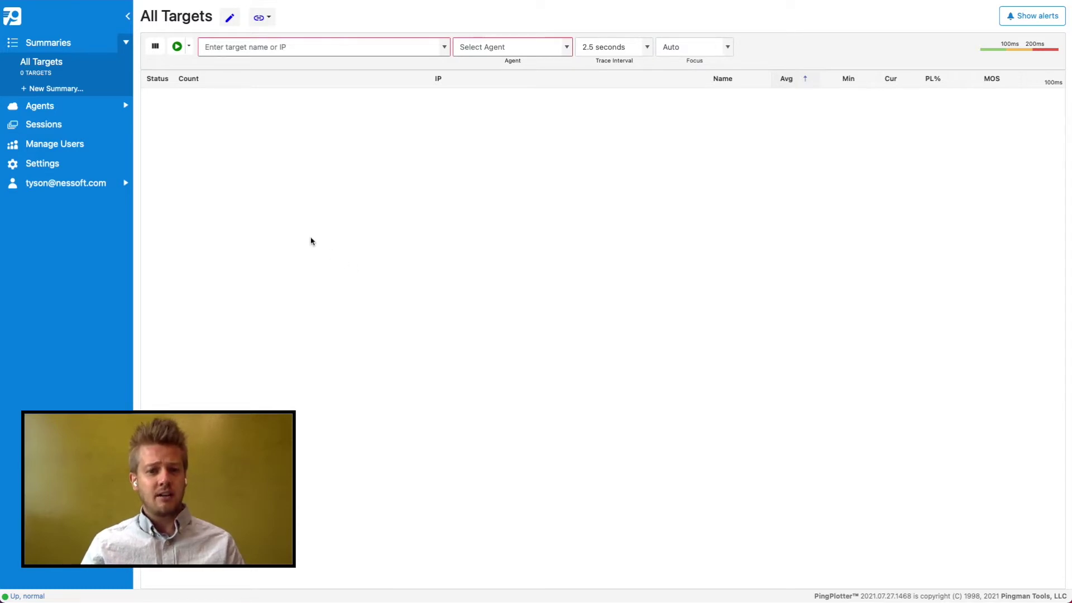
Go to the Agents page showing agent templates and cloud agents
click(73, 112)
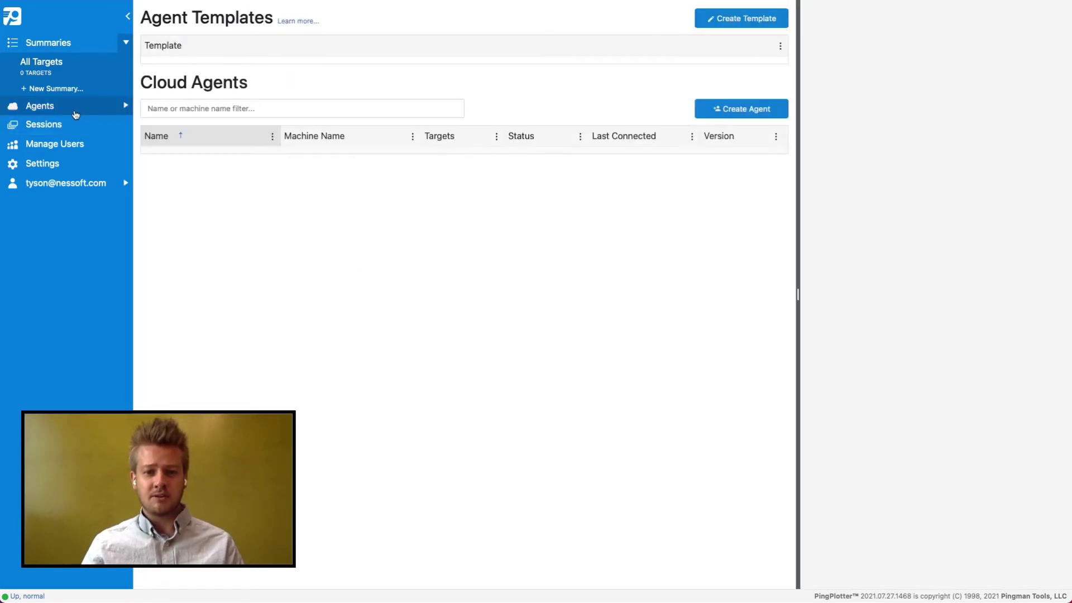
Create a new cloud agent named 'Eliza'
click(701, 107)
click(573, 83)
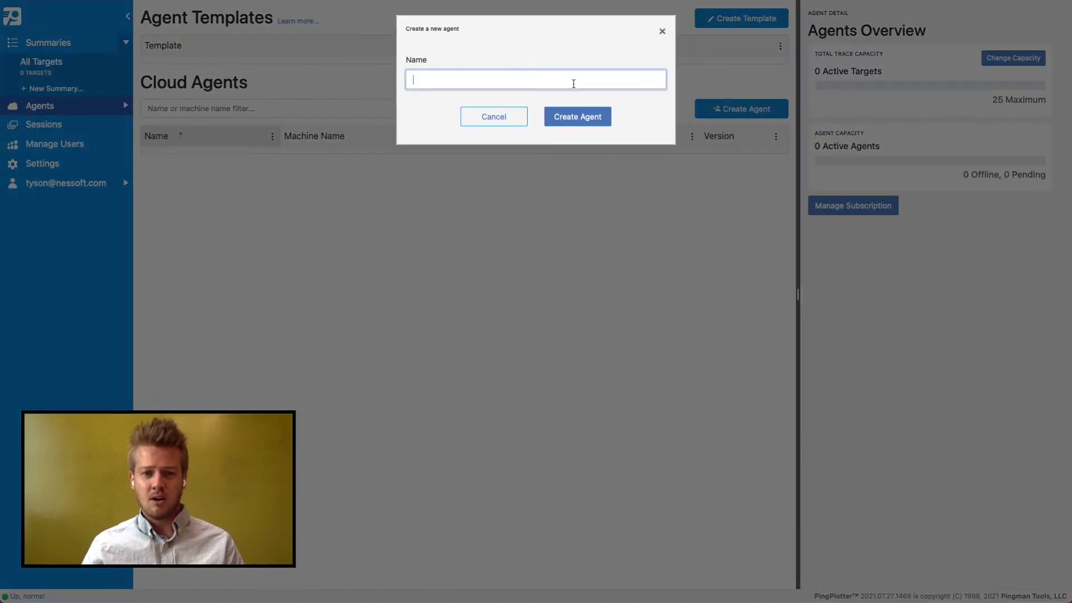
text(Eliza)
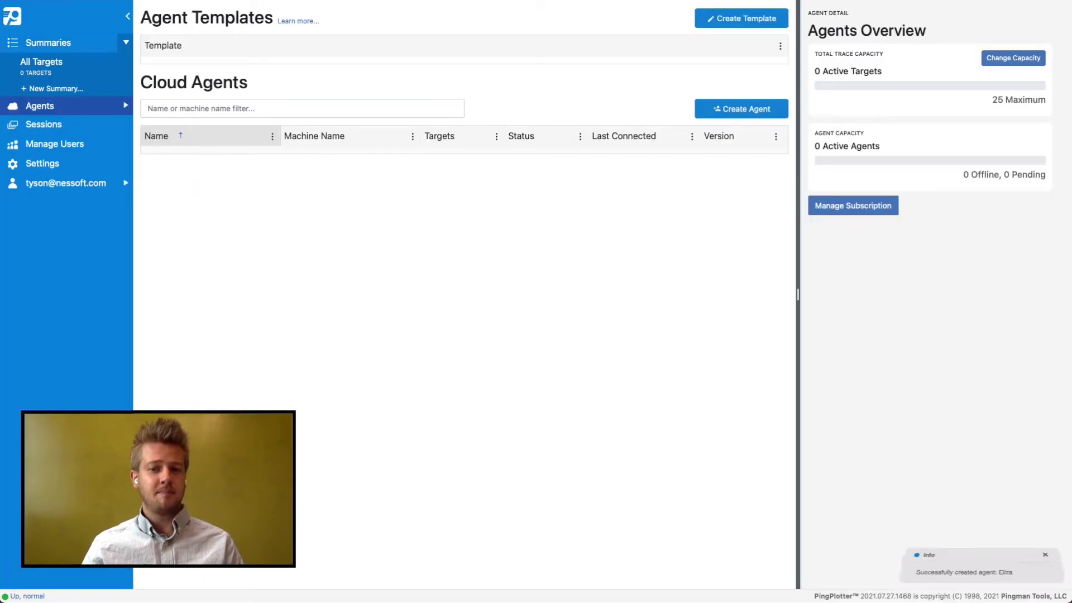
key(Return)
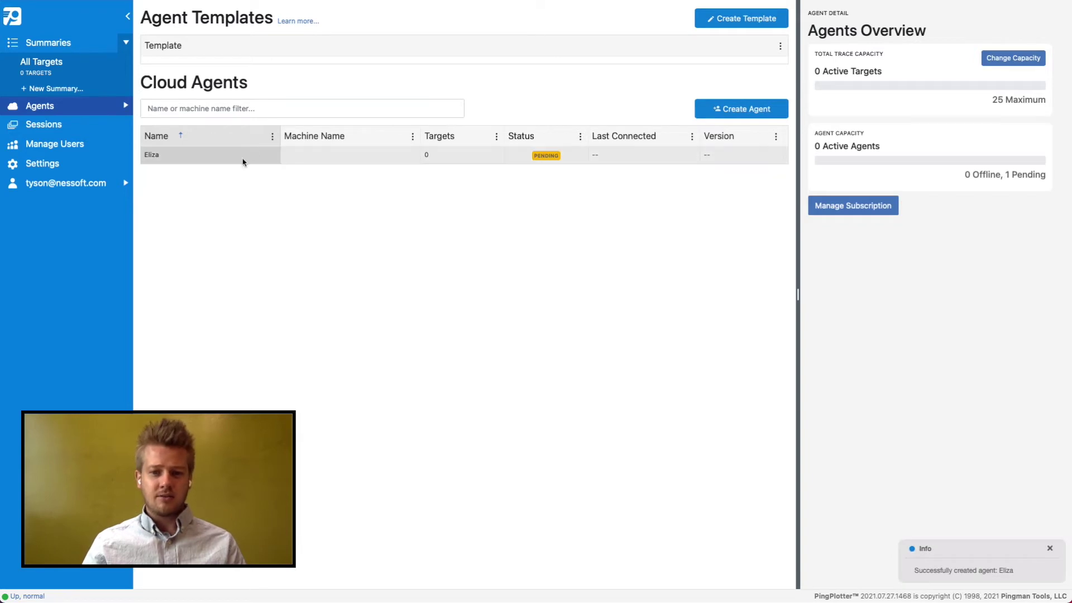
Add and save preset targets 8.8.8.8 Google DNS and seattle2.voip.ms for Eliza
click(242, 159)
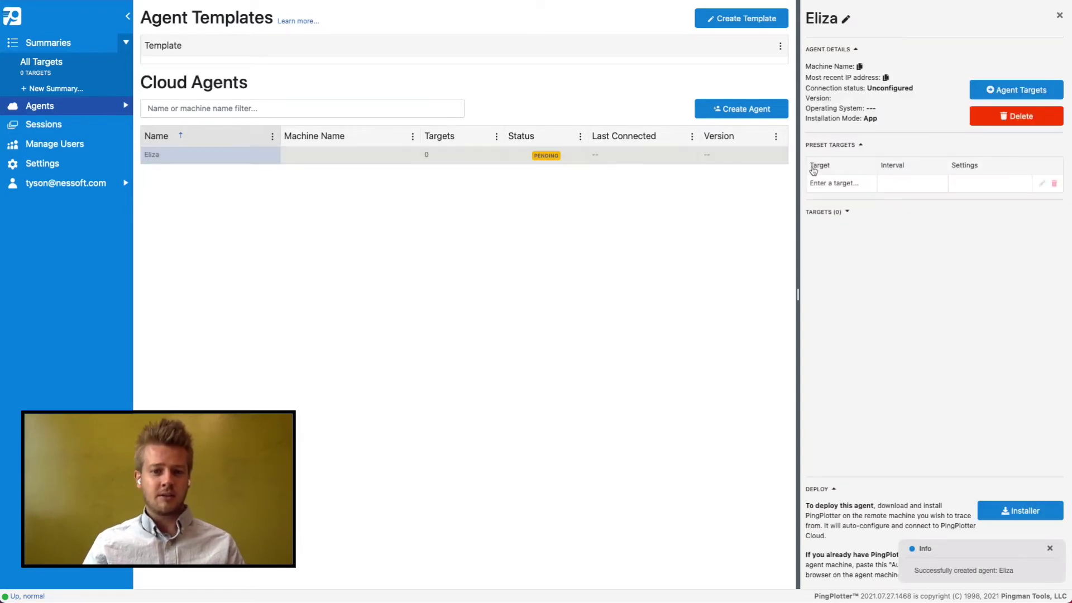
click(830, 182)
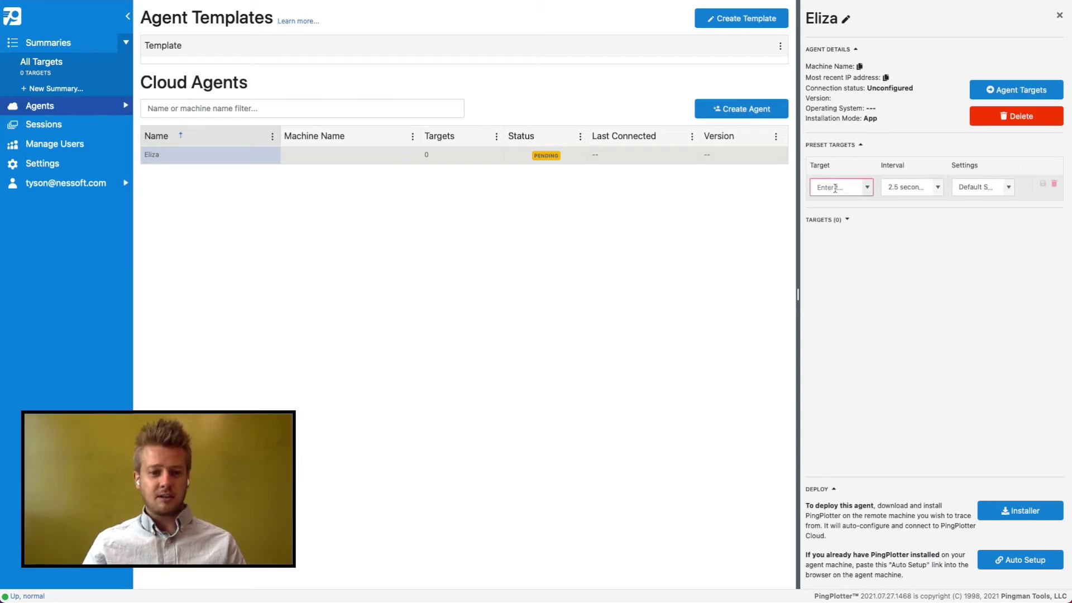
text(8.8.8.8)
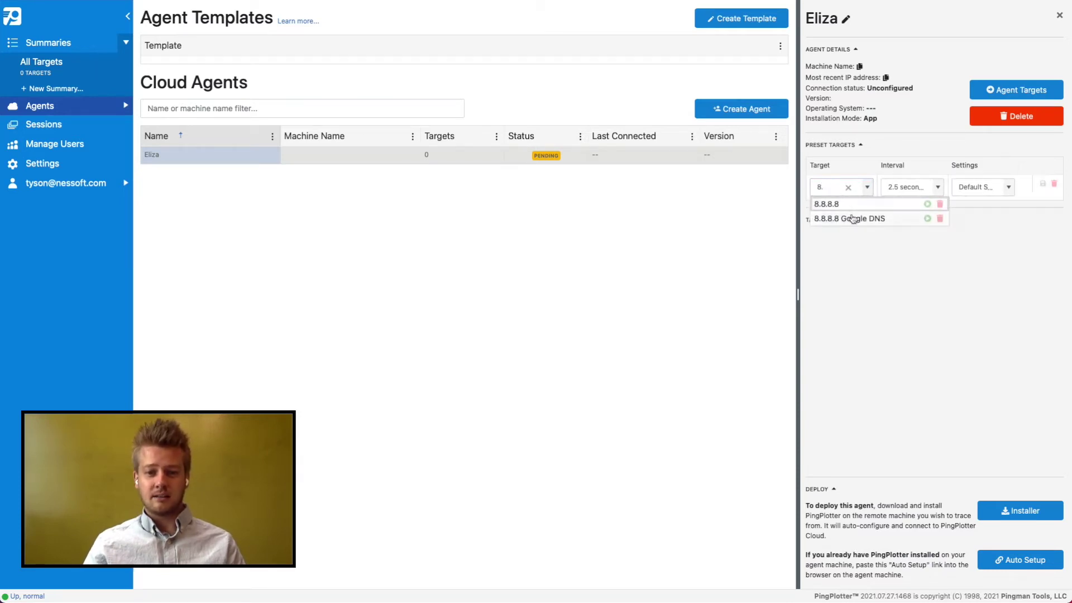
click(852, 216)
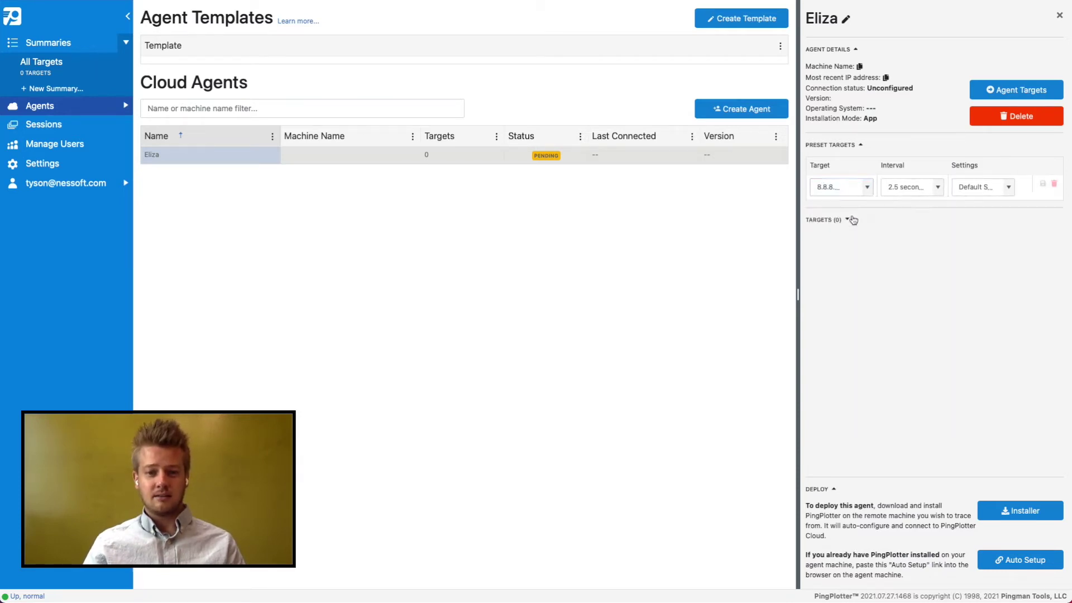
click(1042, 185)
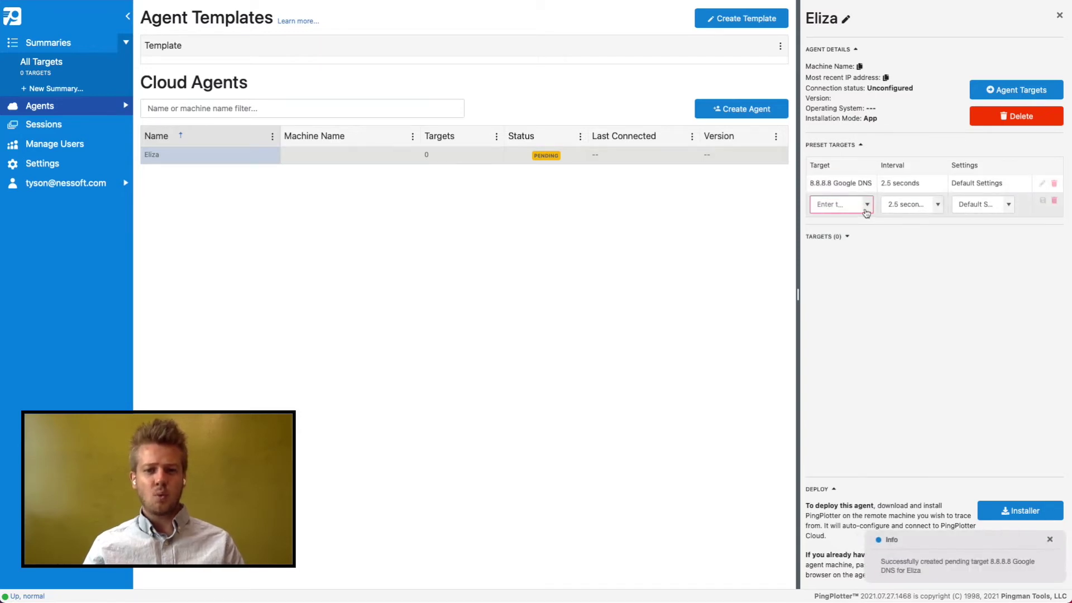
click(866, 207)
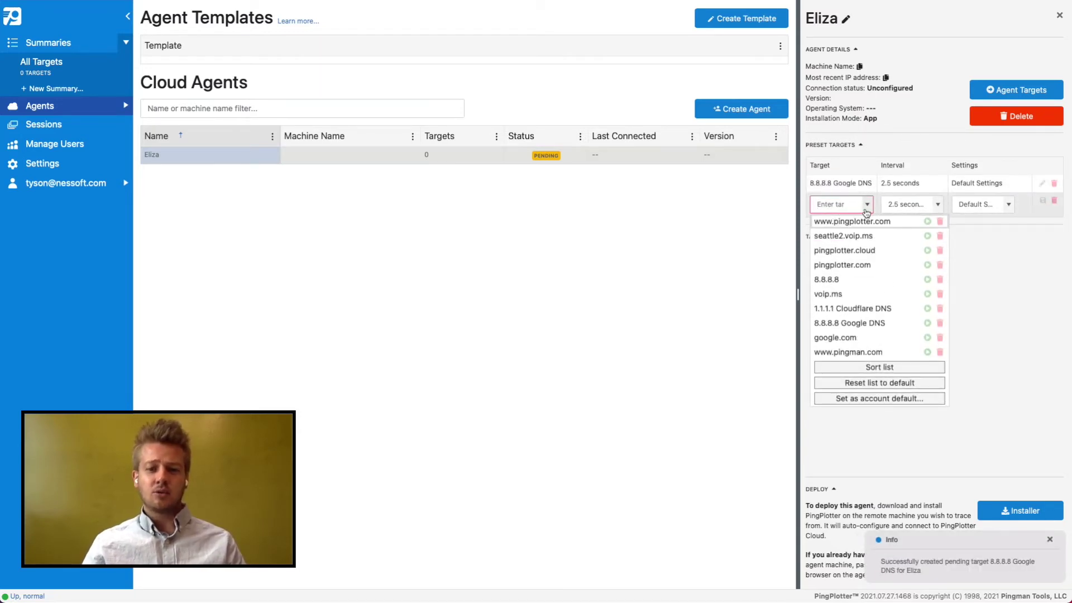
click(858, 235)
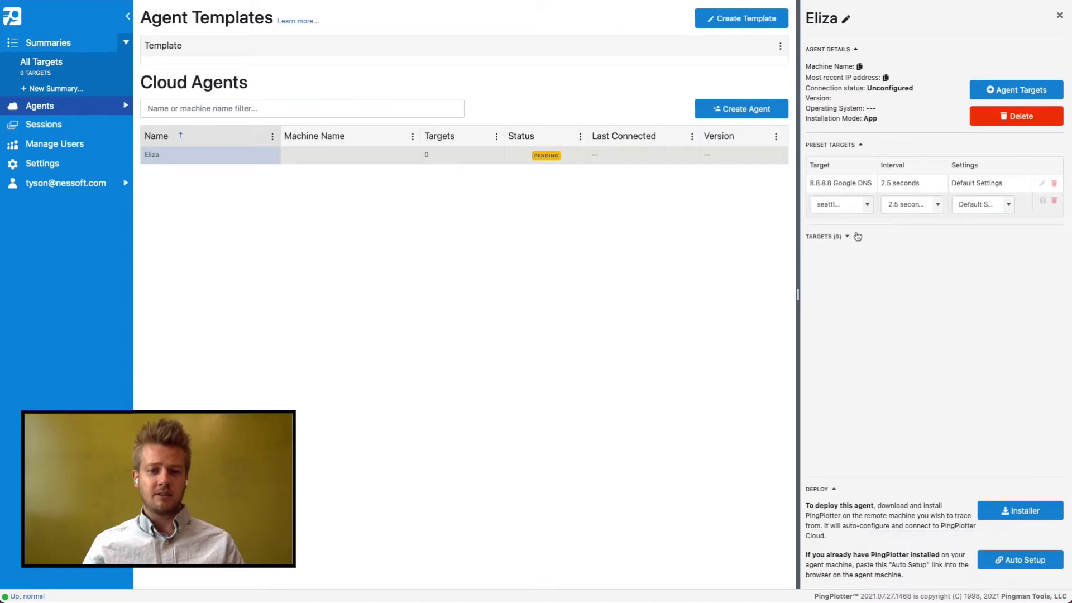
click(1042, 200)
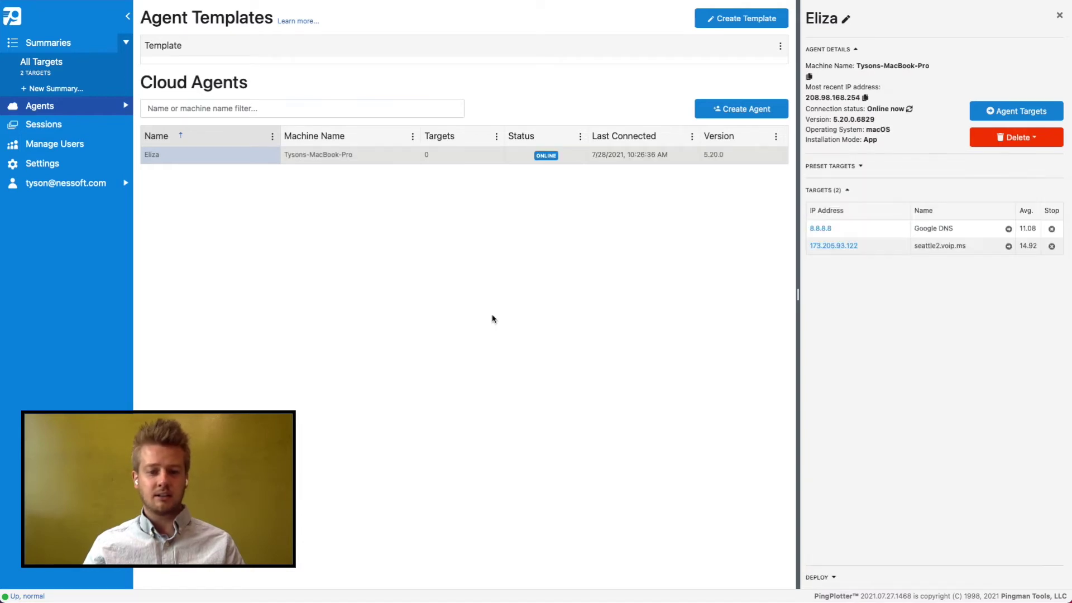
Open the 8.8.8.8 Google DNS via Eliza trace from All Targets and show its alerts
click(79, 72)
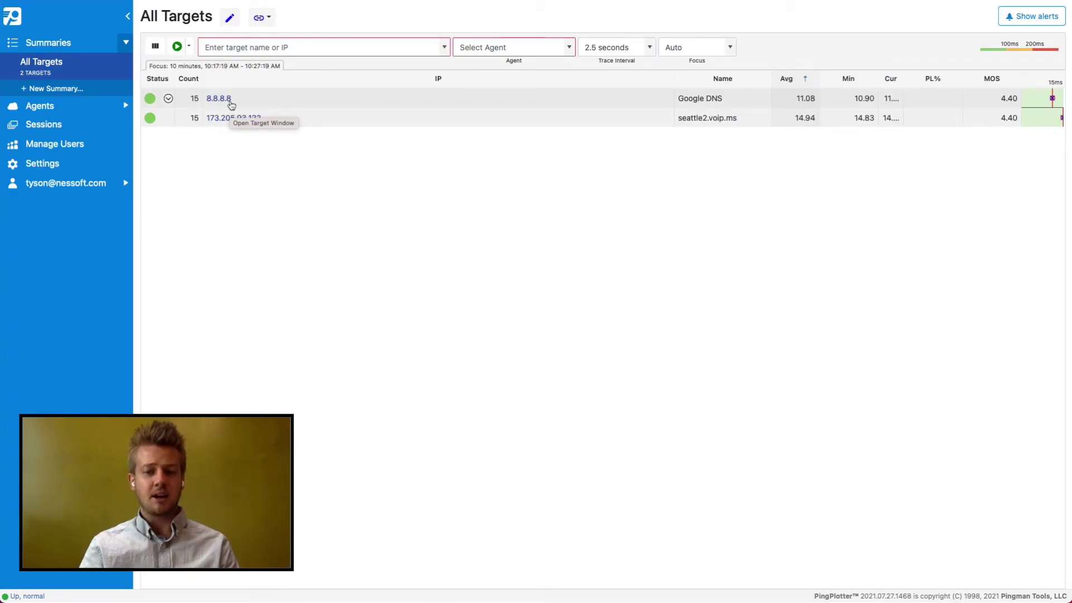
click(230, 104)
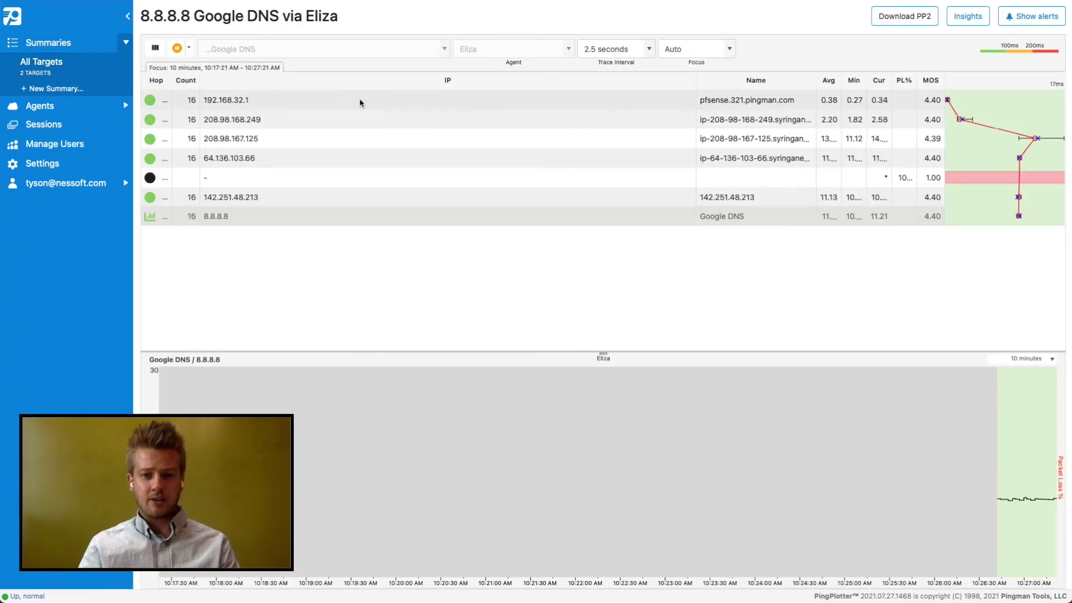
click(1032, 16)
Start a new alert on Google DNS that measures MOS voice quality instead of latency
click(971, 101)
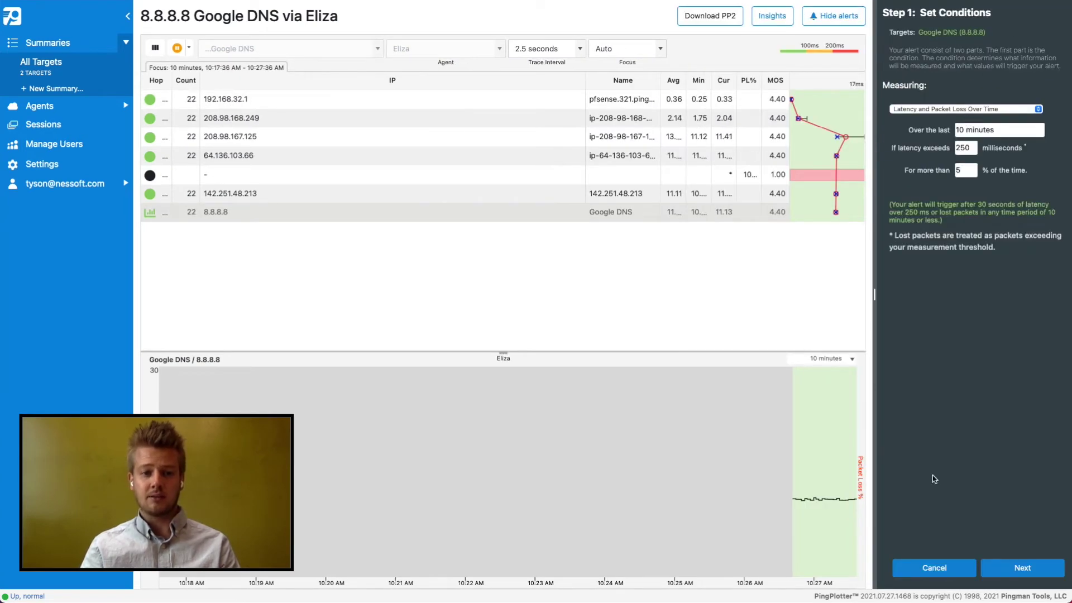
click(924, 110)
click(926, 152)
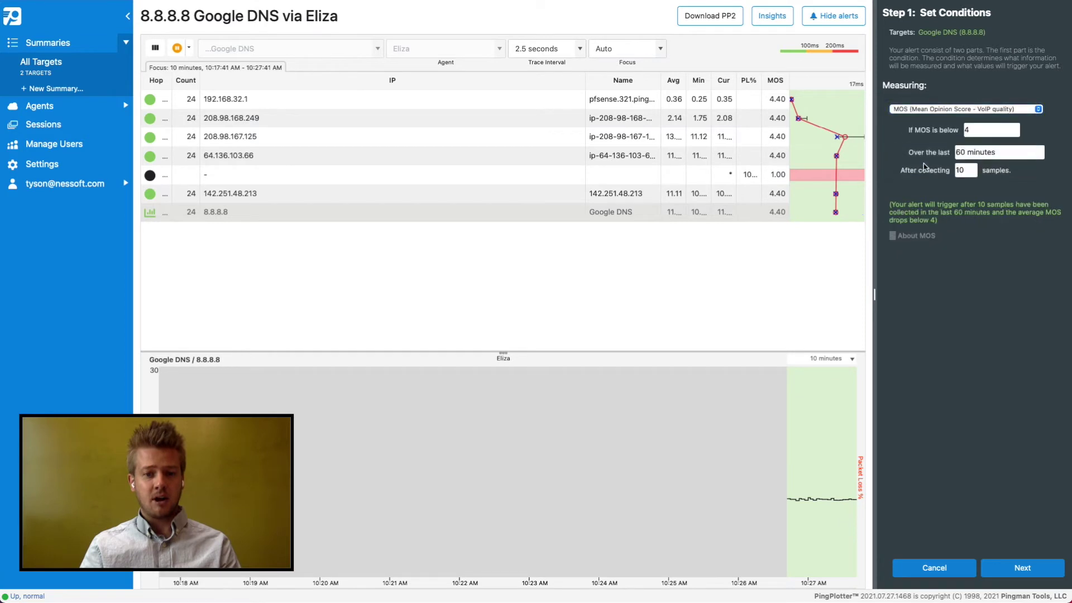
click(1022, 568)
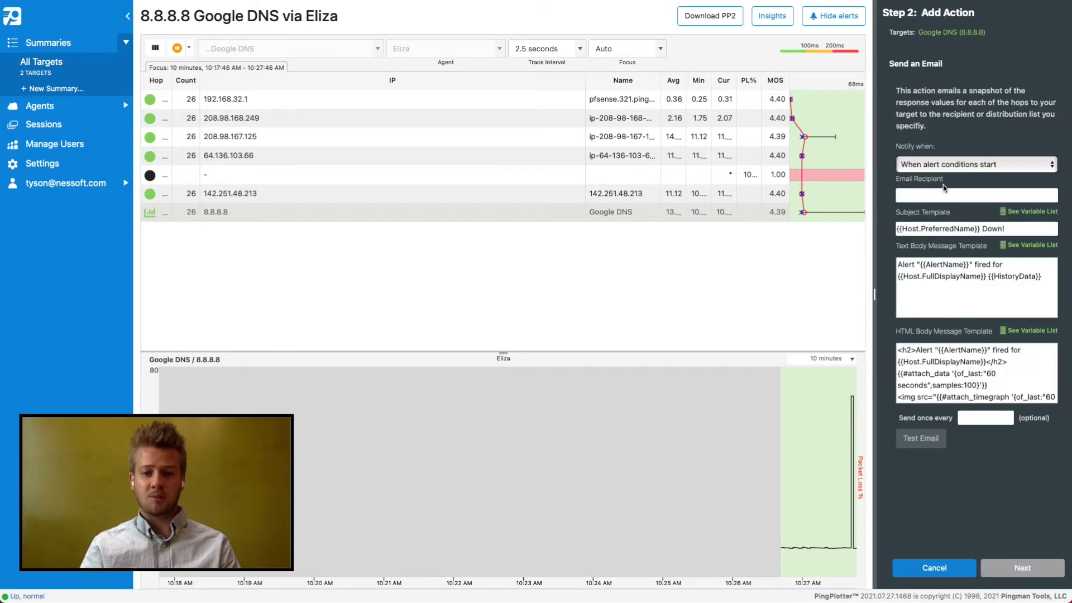
Have the alert email a recipient, name it 'Low mos', finish, and return to All Targets
click(945, 194)
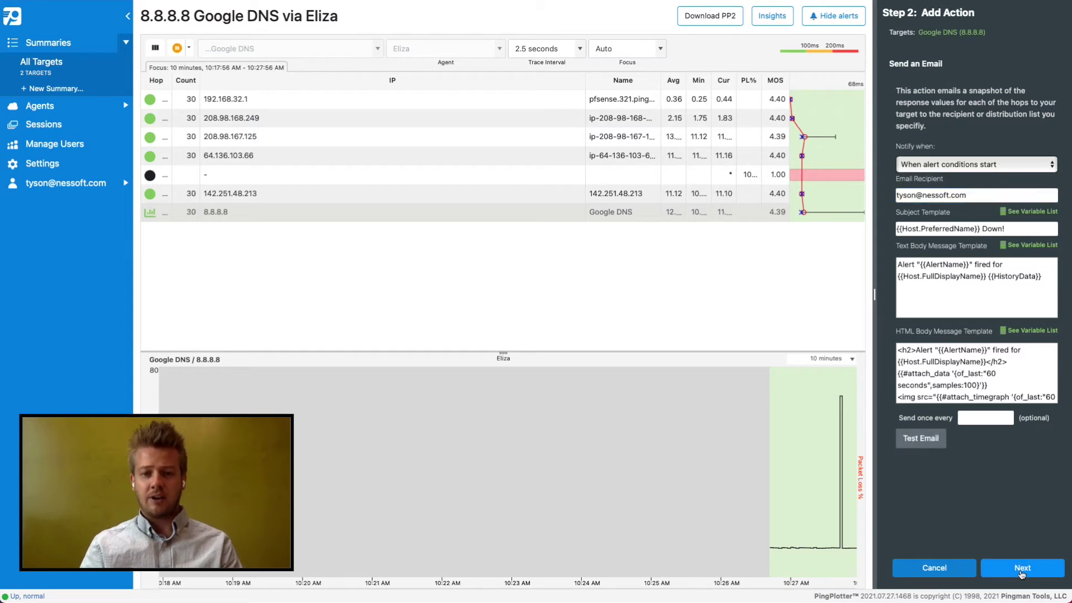
click(1022, 567)
click(952, 72)
text(Low mos)
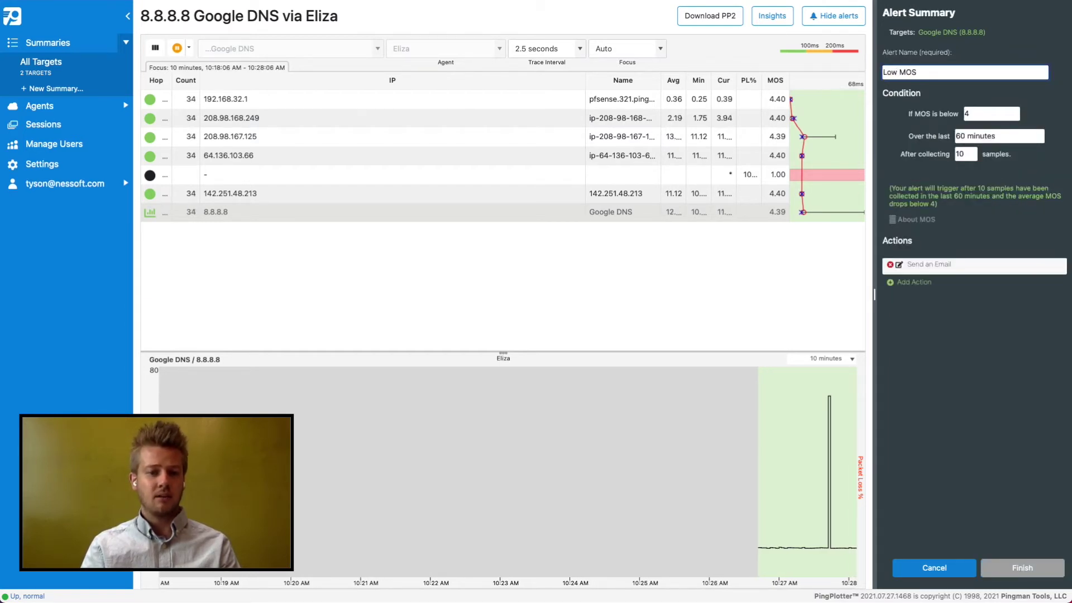
click(1022, 567)
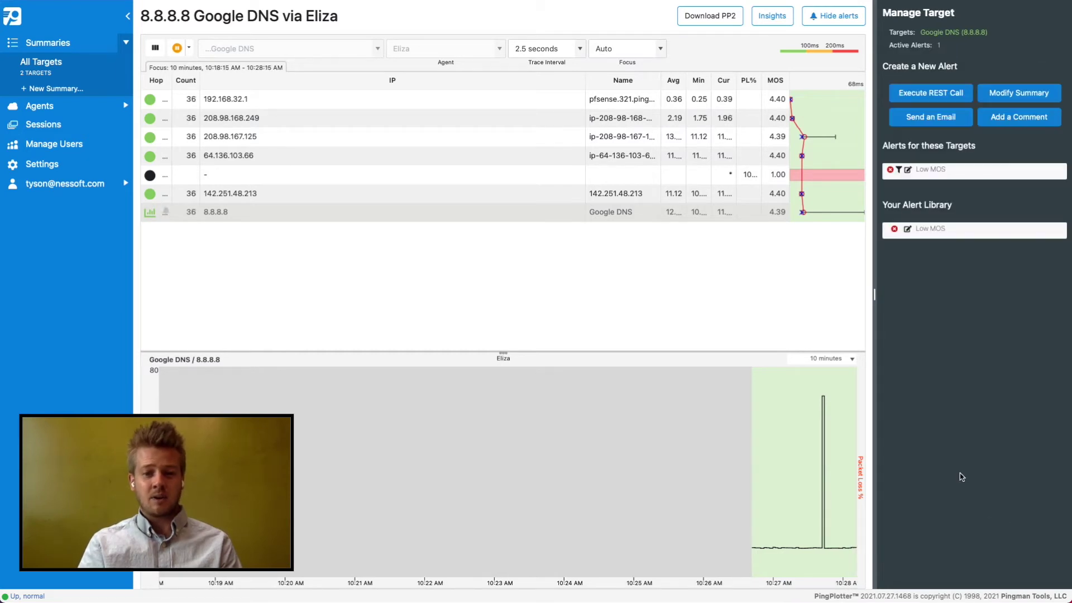
click(41, 63)
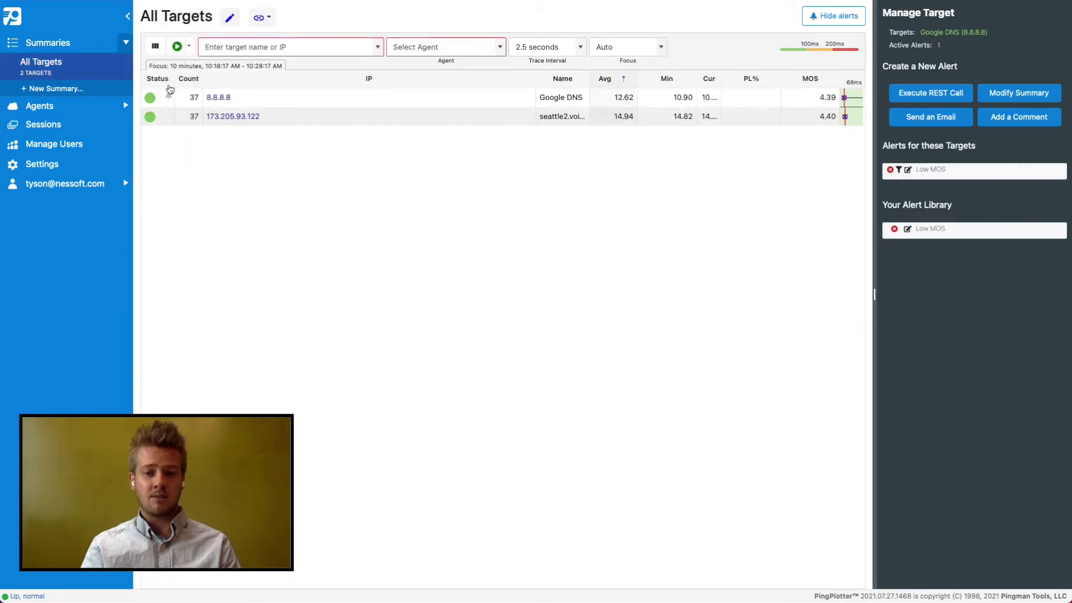
View the seattle2.voip.ms trace, then reopen the 8.8.8.8 Google DNS trace
click(284, 119)
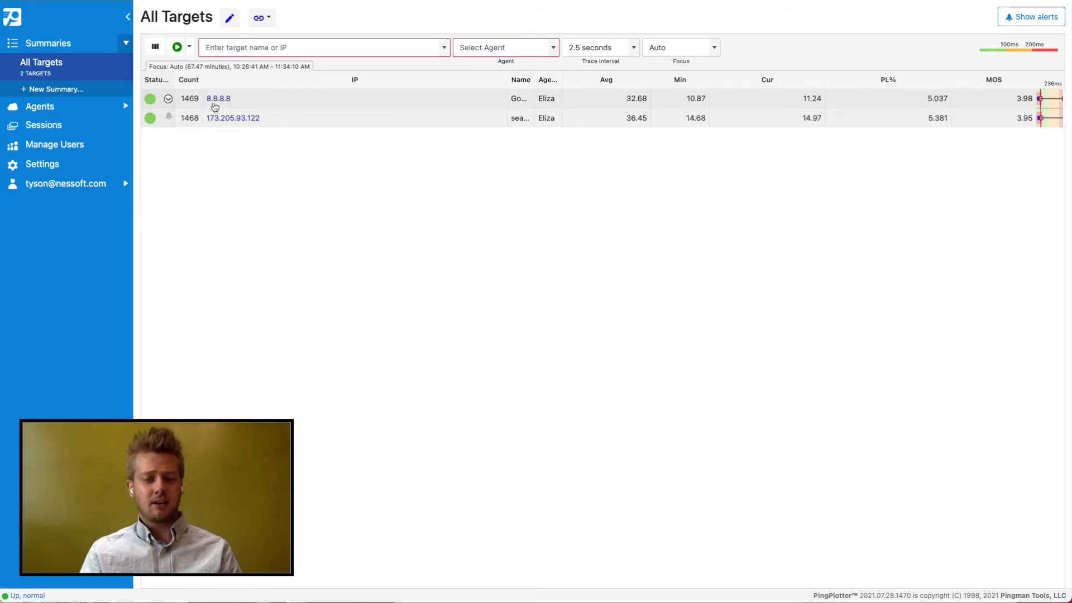
click(215, 106)
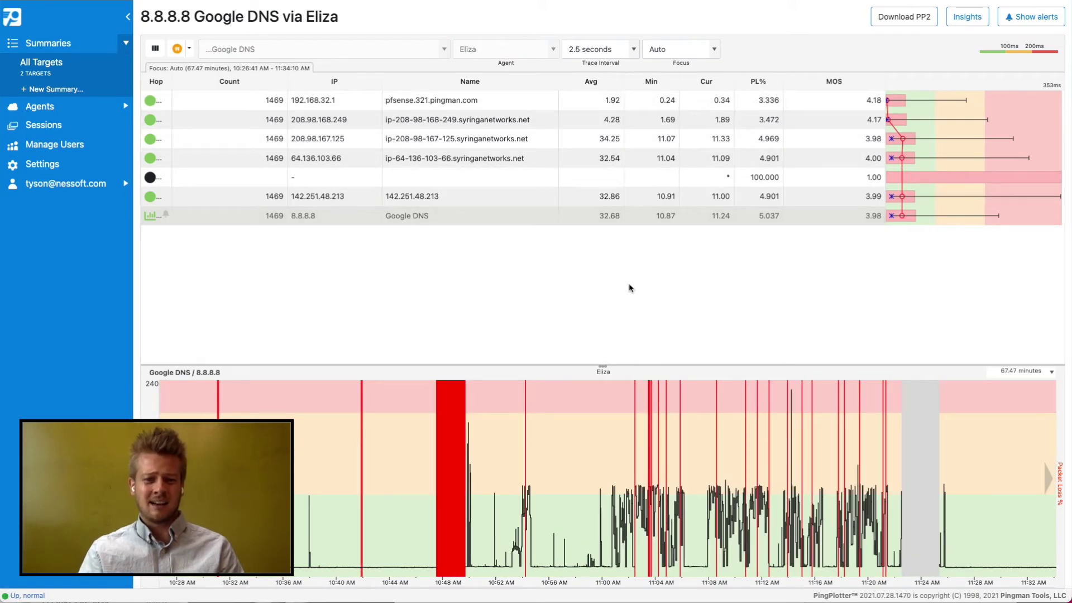
Run Insights on the 8.8.8.8 trace and view the first suspect event's details
click(972, 23)
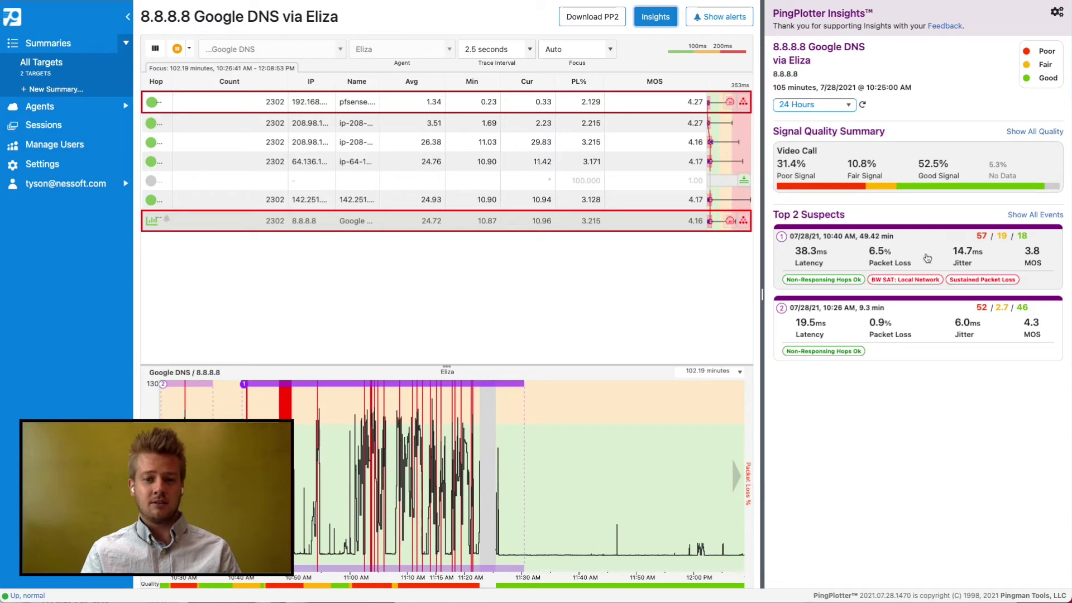
click(923, 283)
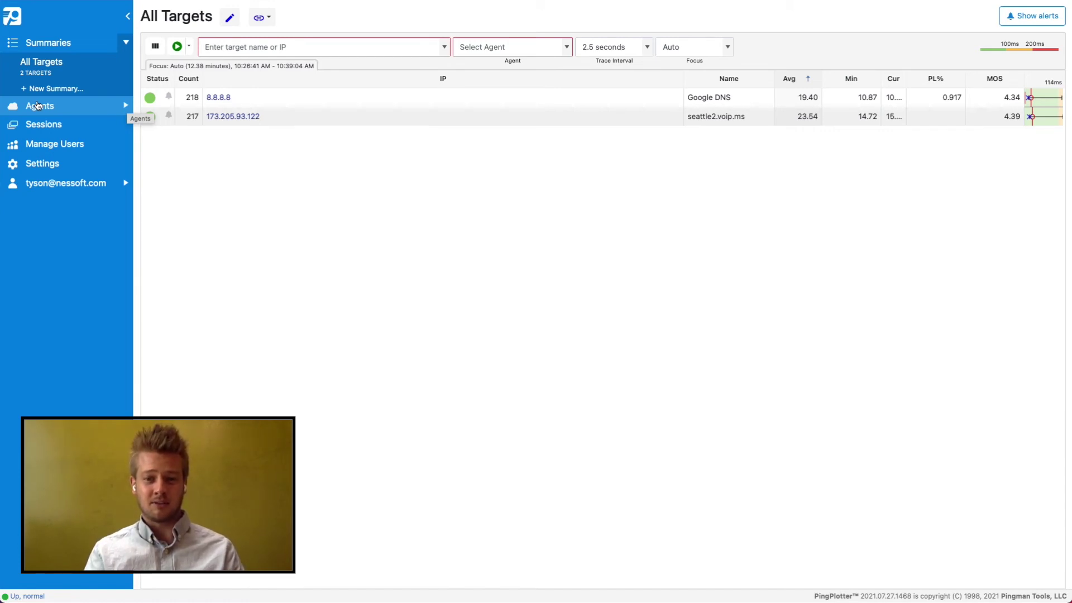
Generate a LiveShare view URL for Eliza's agent targets and visit the read-only page
click(38, 105)
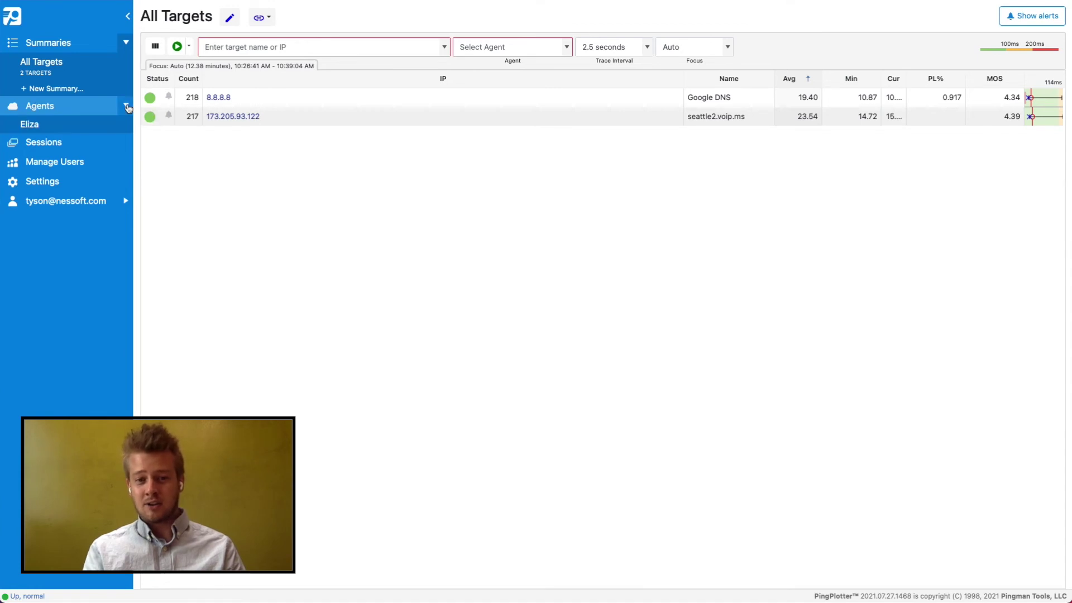
click(117, 124)
click(295, 18)
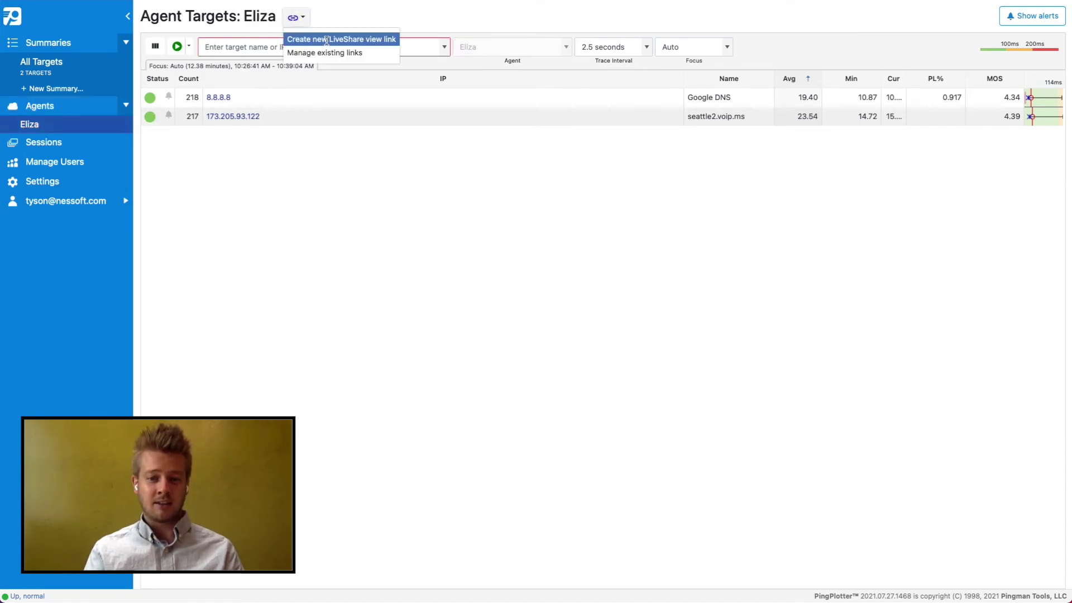
click(315, 37)
click(570, 290)
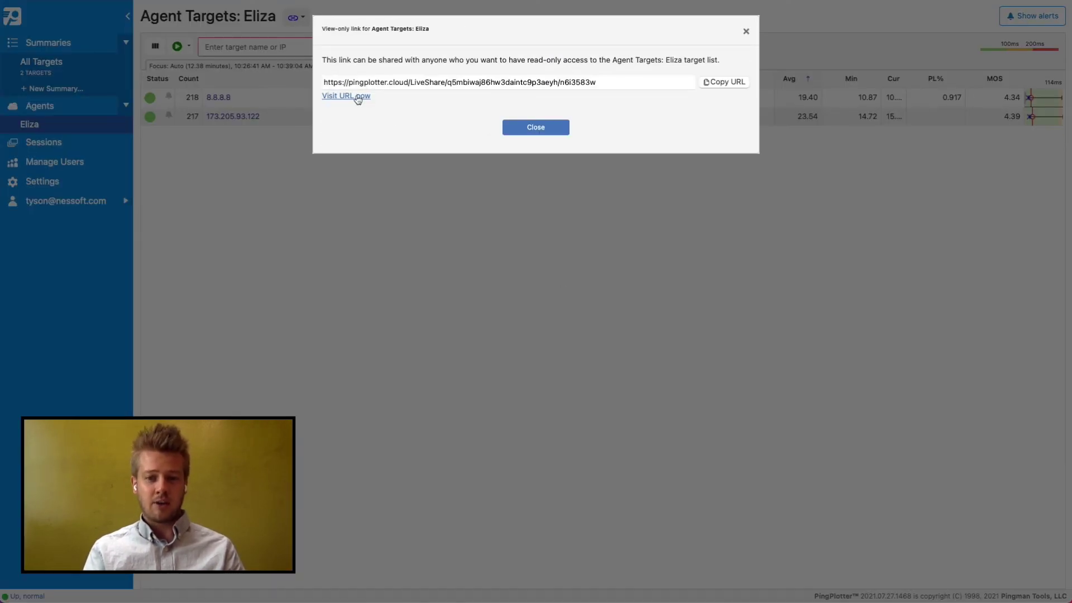
click(359, 99)
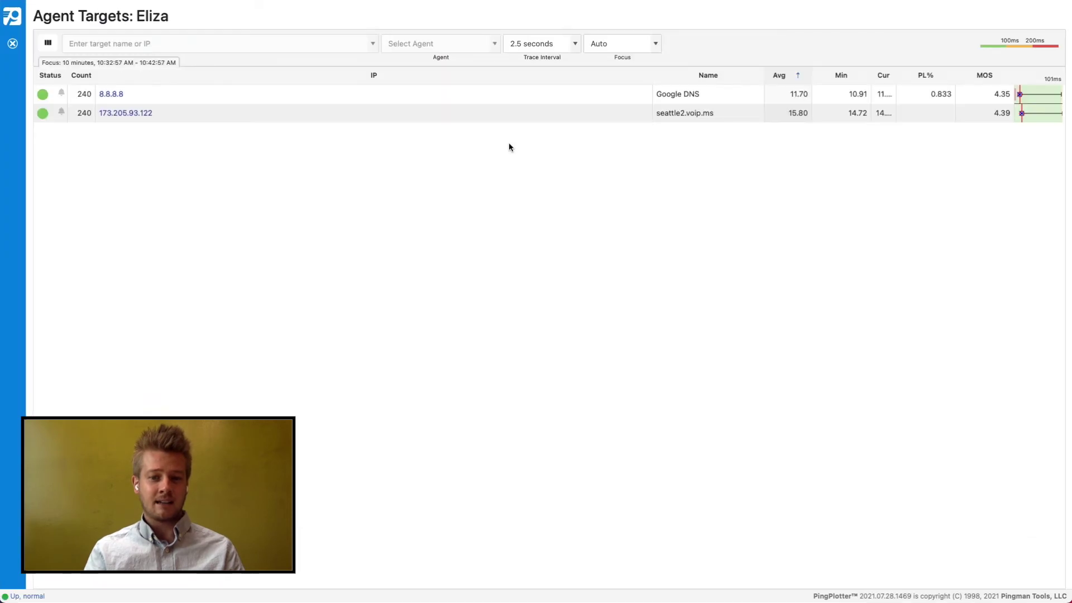
Open the 8.8.8.8 Google DNS via Eliza trace in the LiveShare view
click(122, 96)
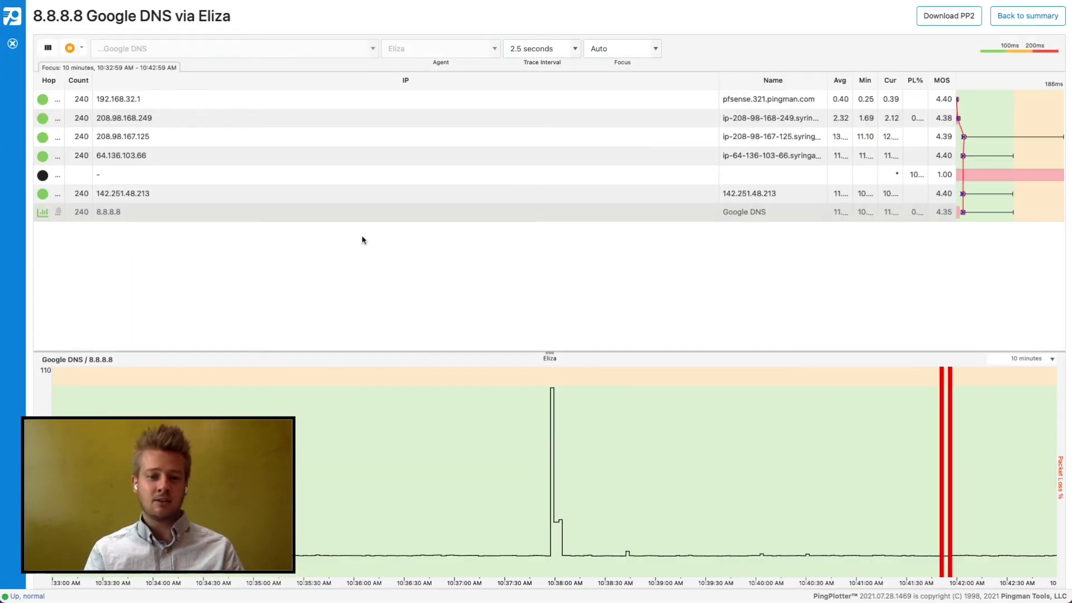